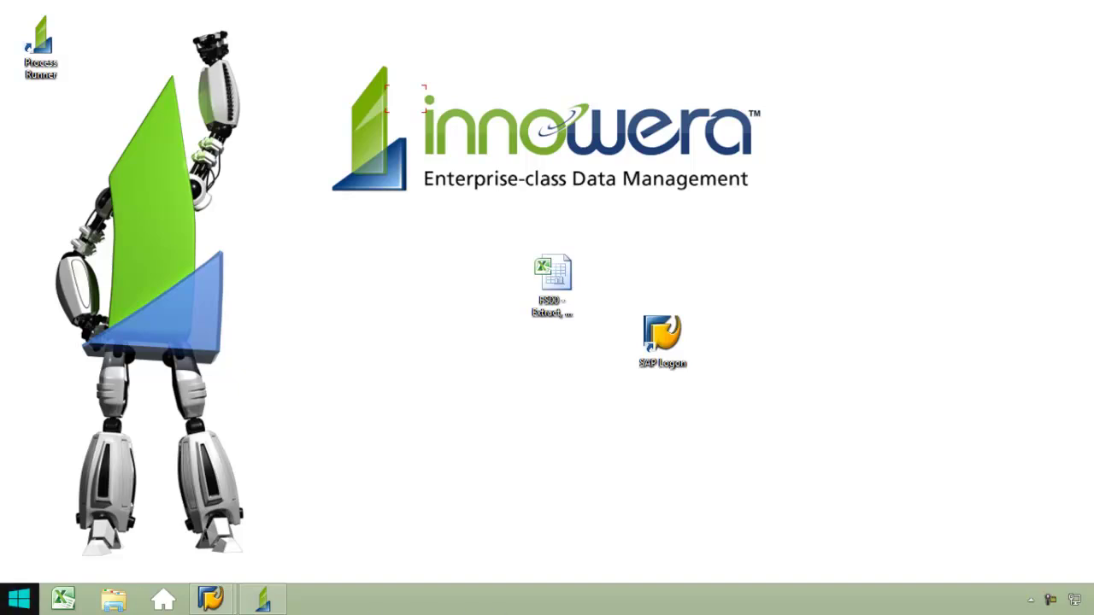
Launch Excel and open the recent workbook FS00 - Extract, Update GL Account Centrally.
left_click(64, 599)
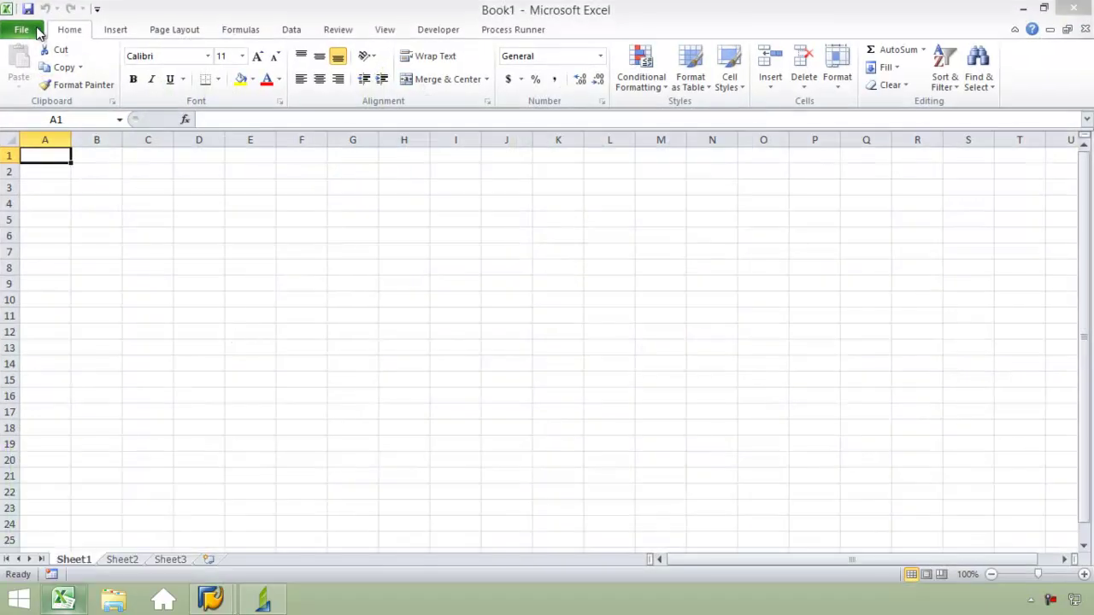
left_click(23, 29)
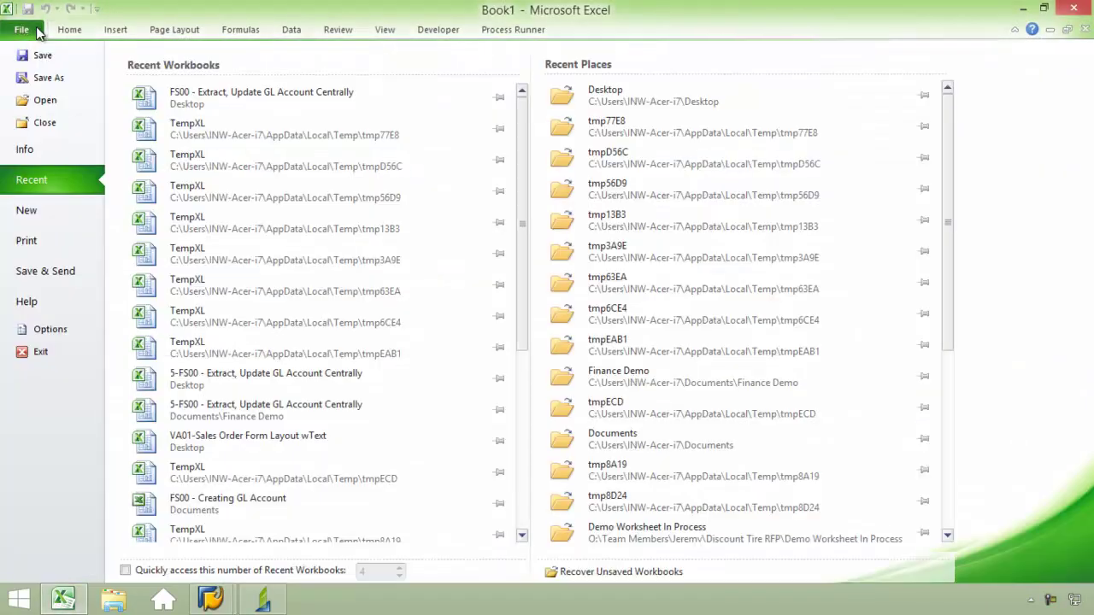
left_click(171, 96)
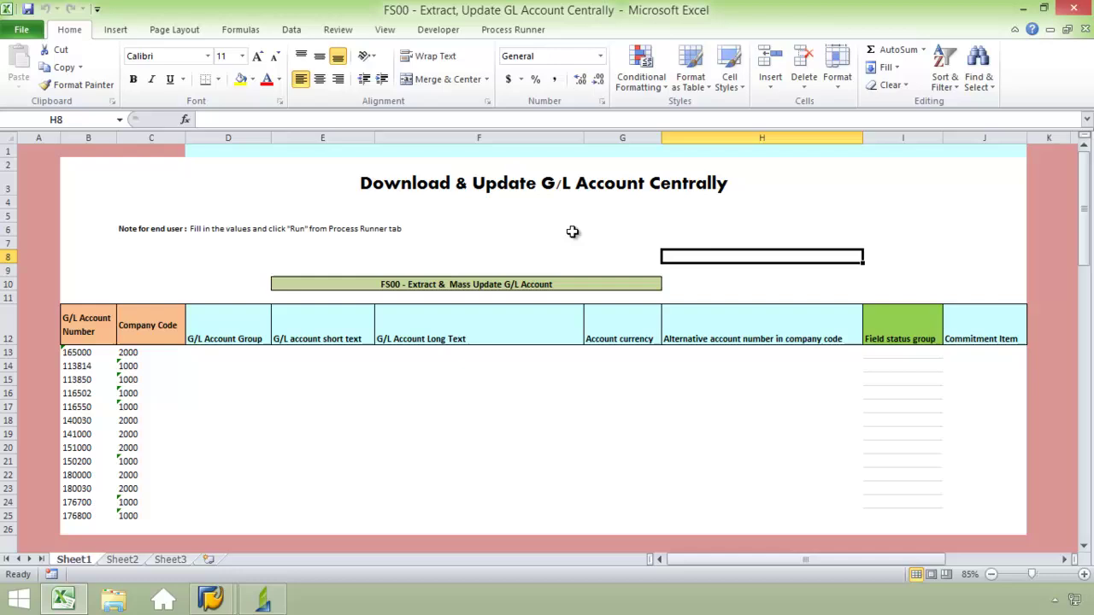
Run the Process Runner process FS00 - Extract G_L Account for rows 13 to 25, logging on to EHP7 with the account password.
left_click(530, 31)
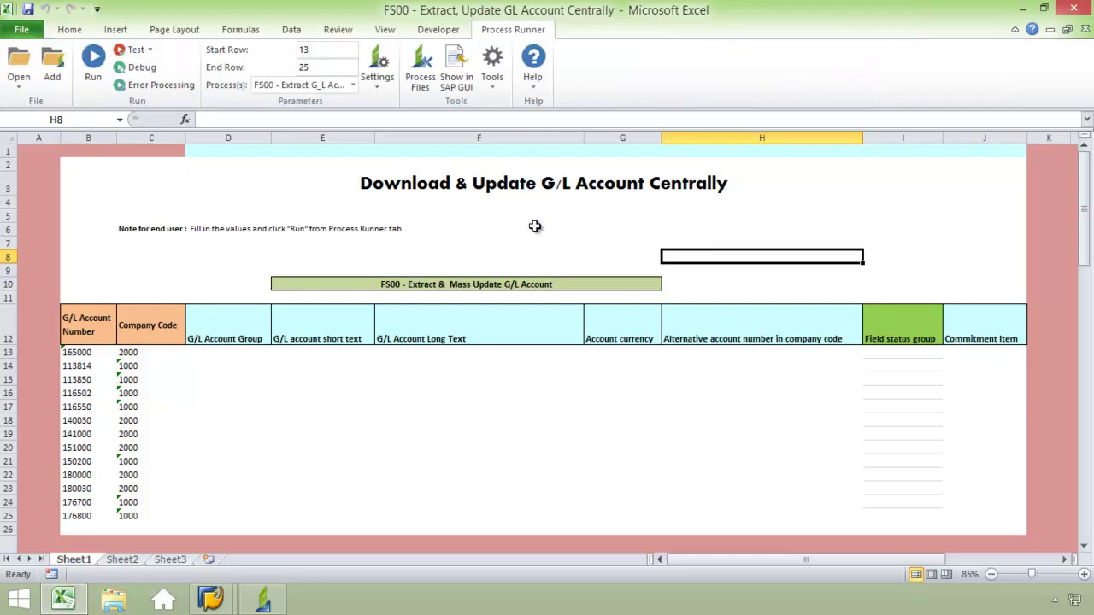
left_click(353, 86)
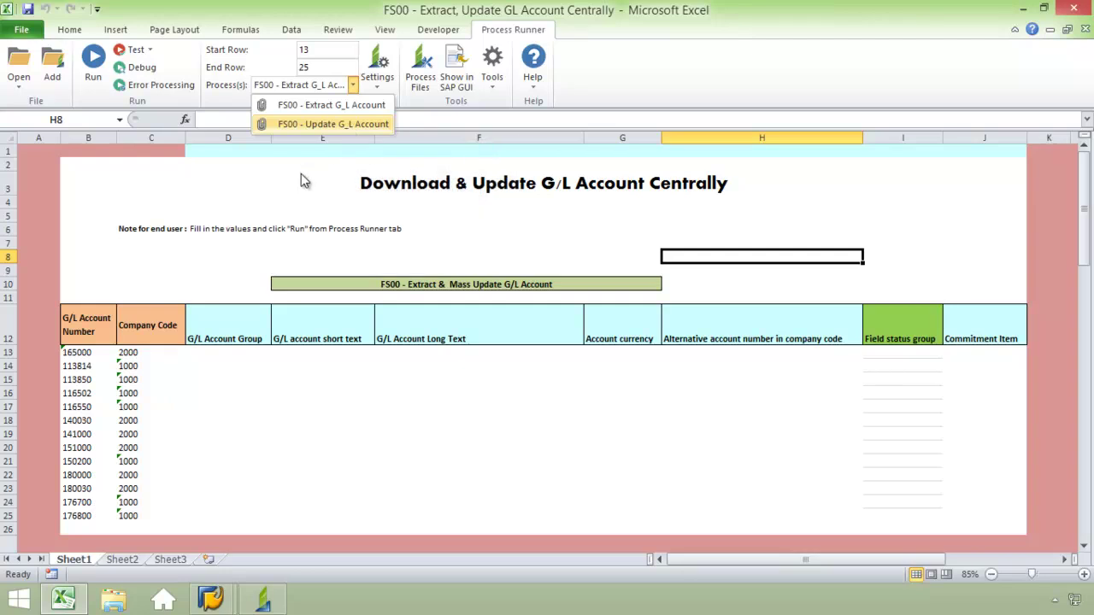
left_click(373, 106)
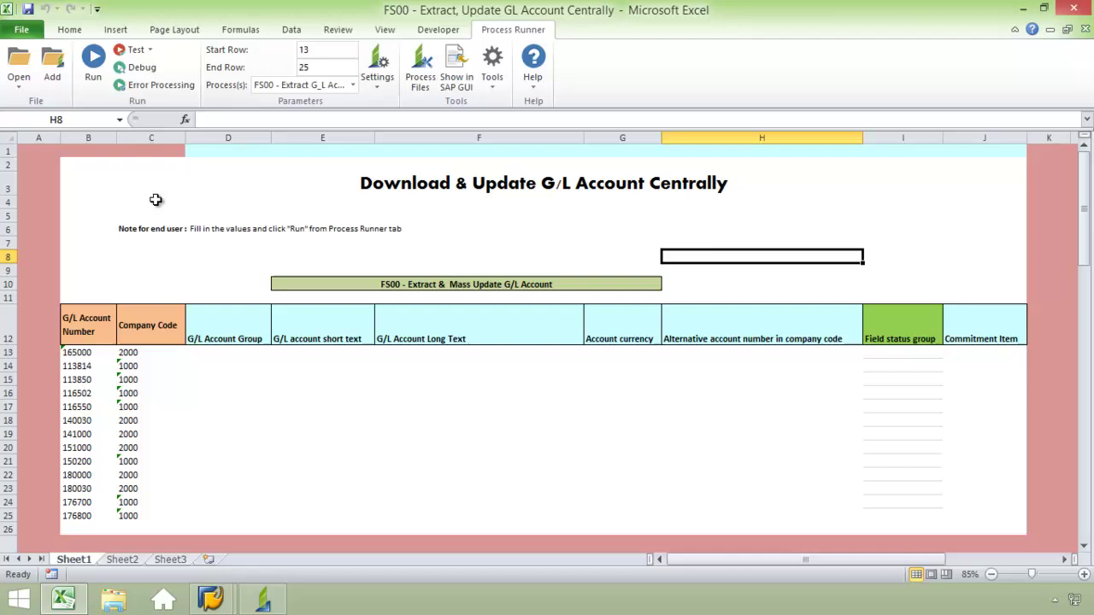
left_click(93, 62)
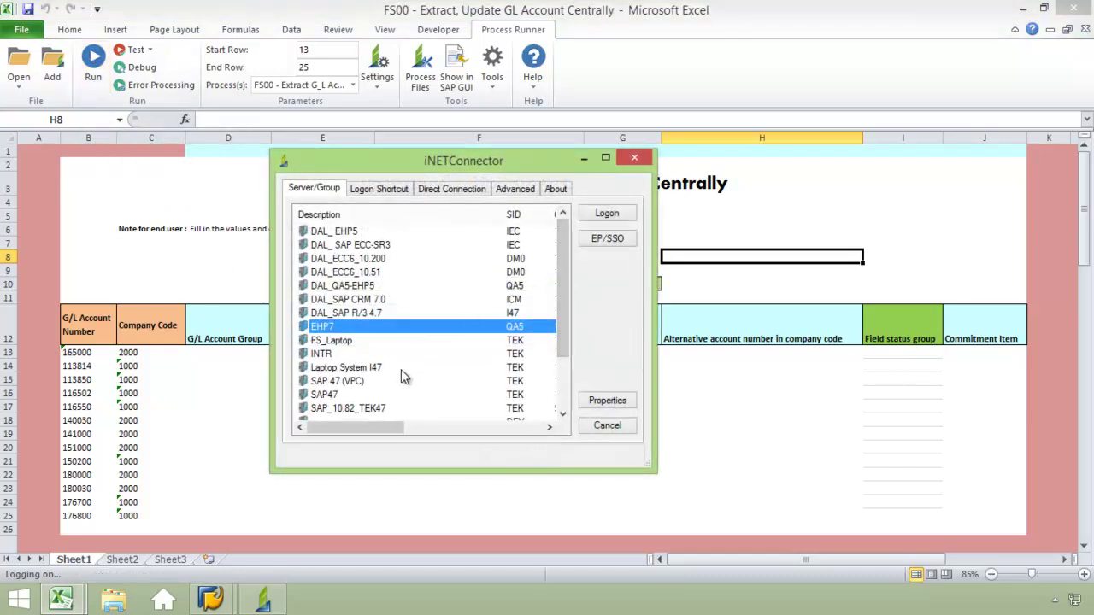
left_click(608, 214)
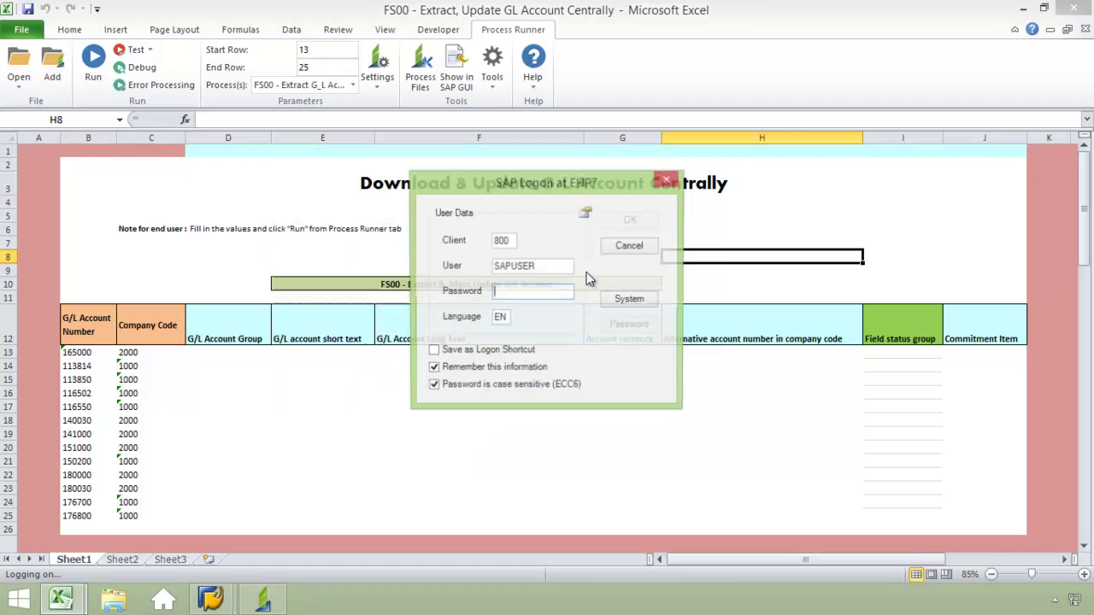
type("****")
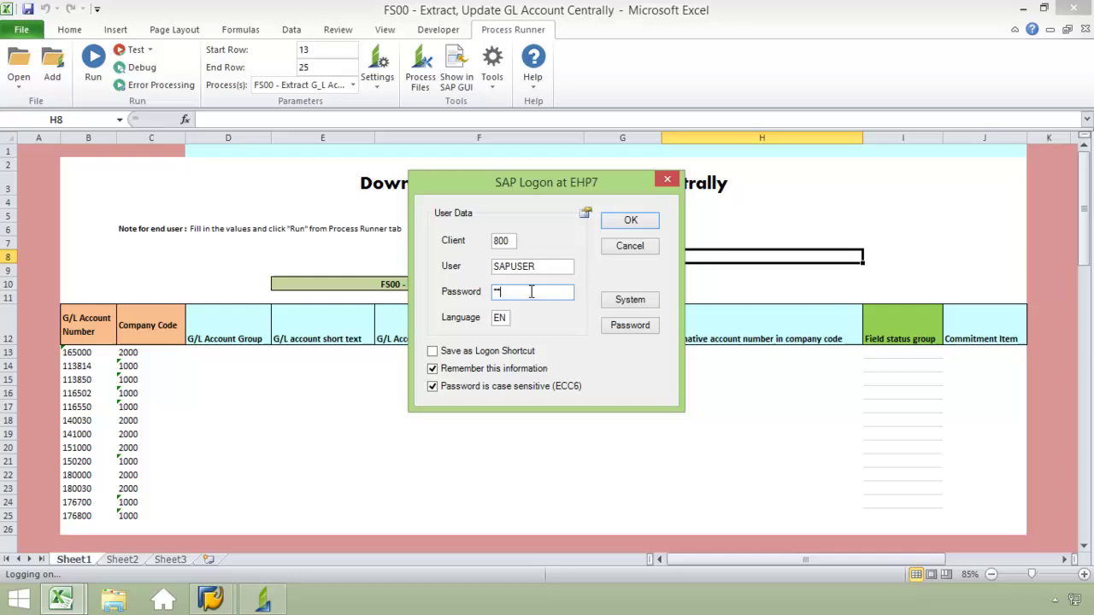
left_click(618, 221)
left_click(532, 334)
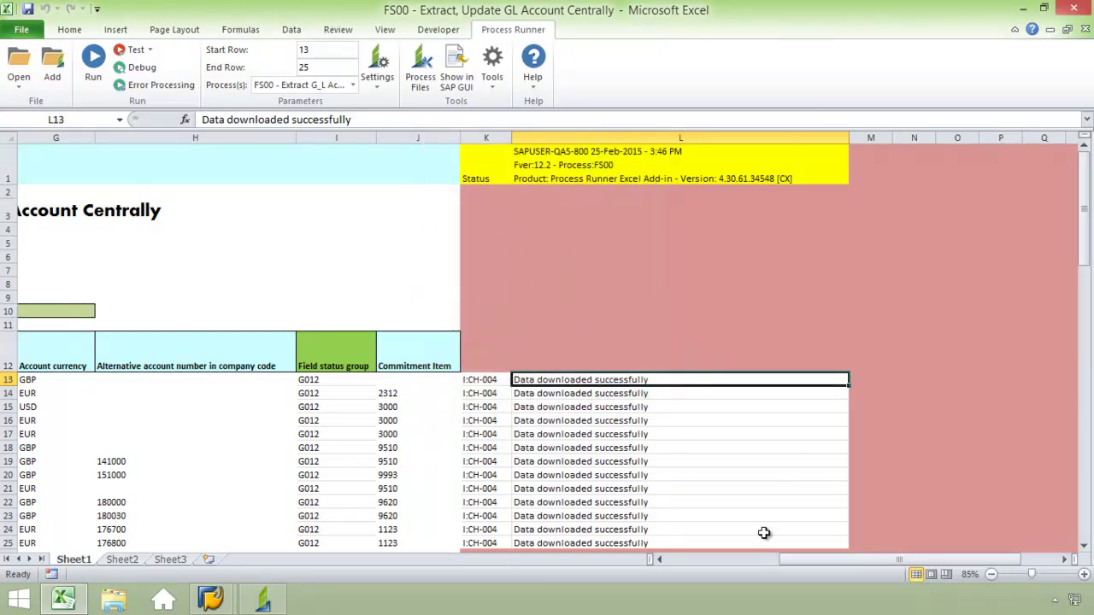
Set the Field status group in I13 to G011 and copy the same value down to I25 without incrementing it.
left_click_drag(1084, 262, 1088, 272)
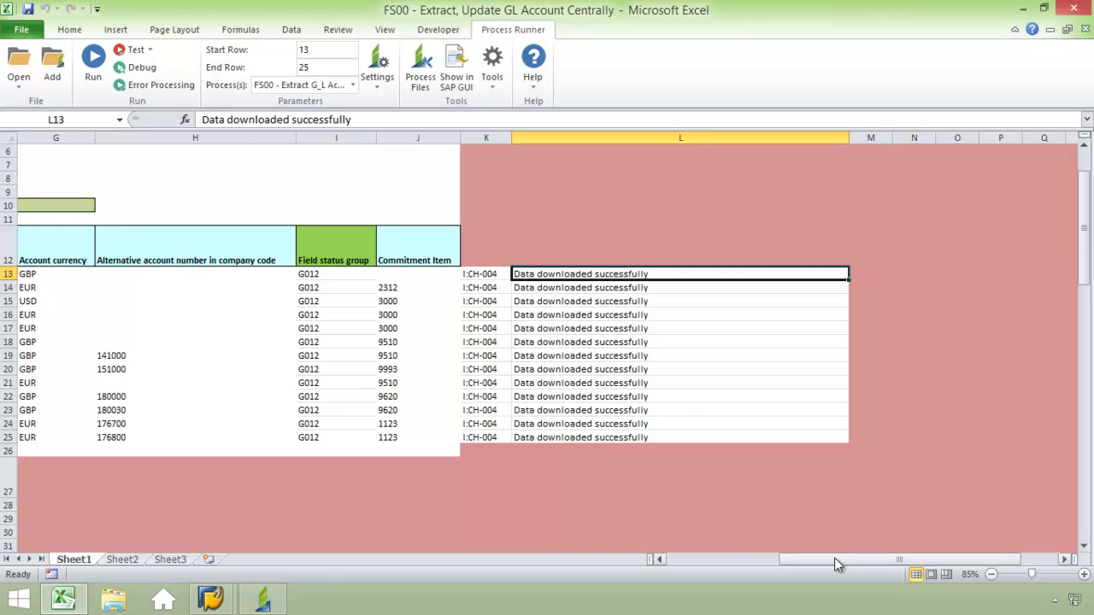
left_click_drag(837, 557, 727, 538)
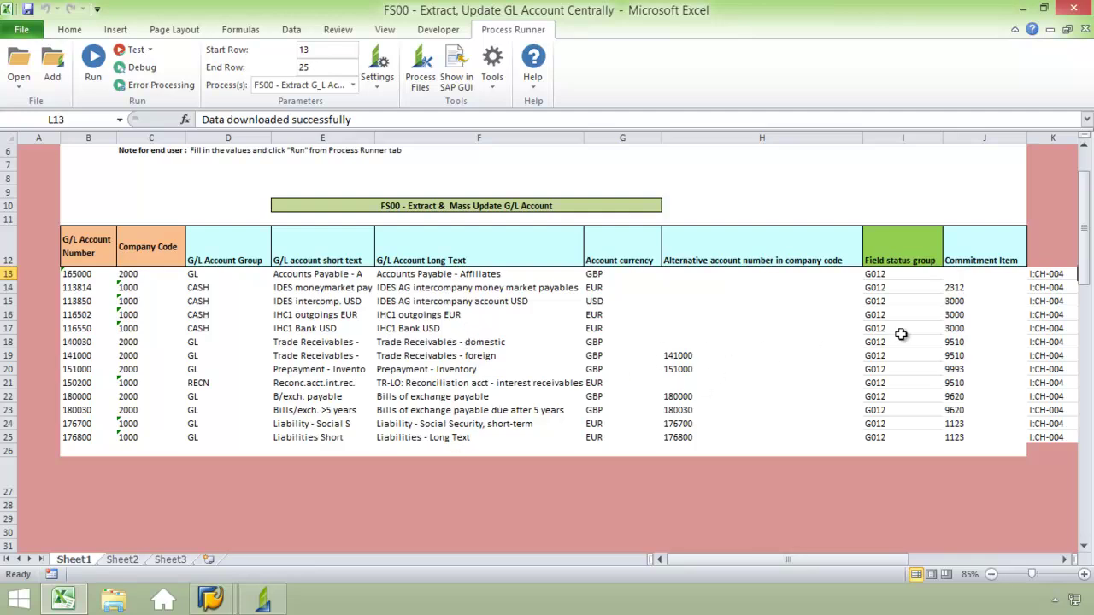
left_click(901, 274)
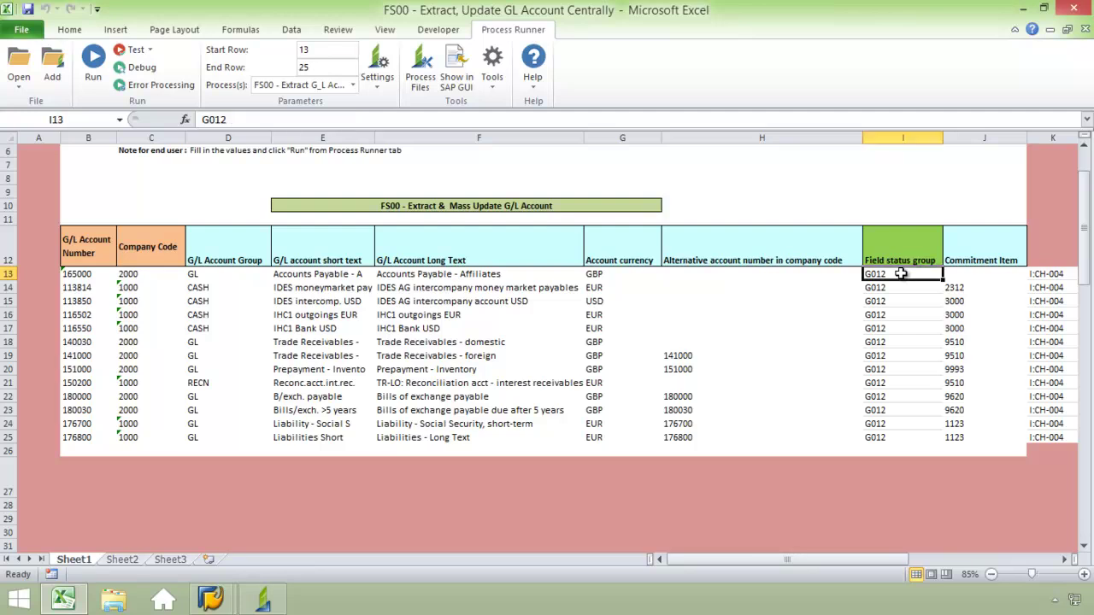
left_click(230, 120)
left_click(232, 120)
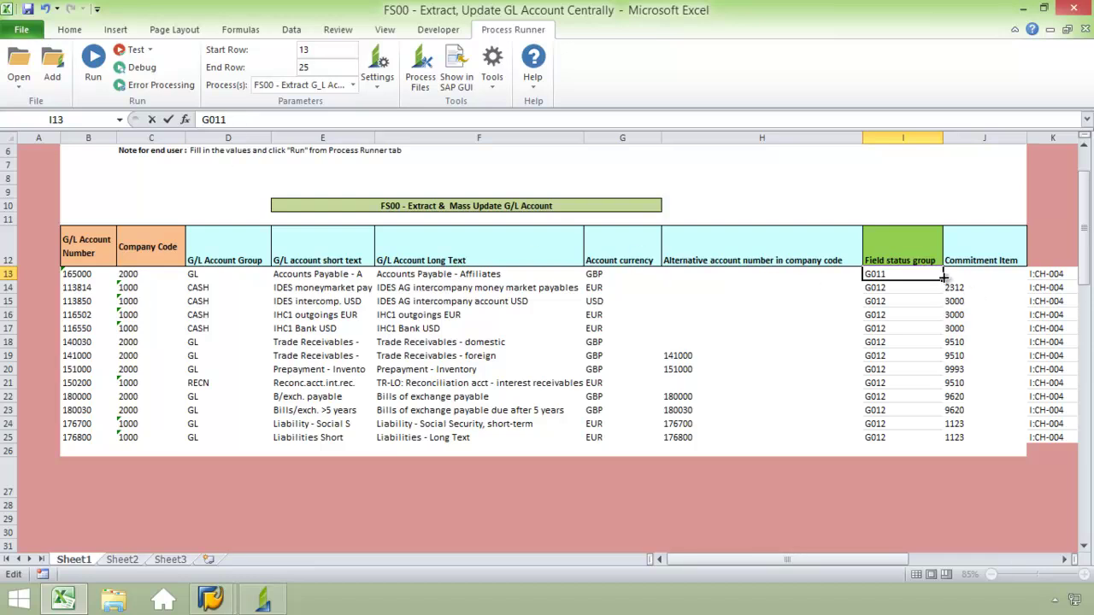
left_click_drag(944, 280, 934, 438)
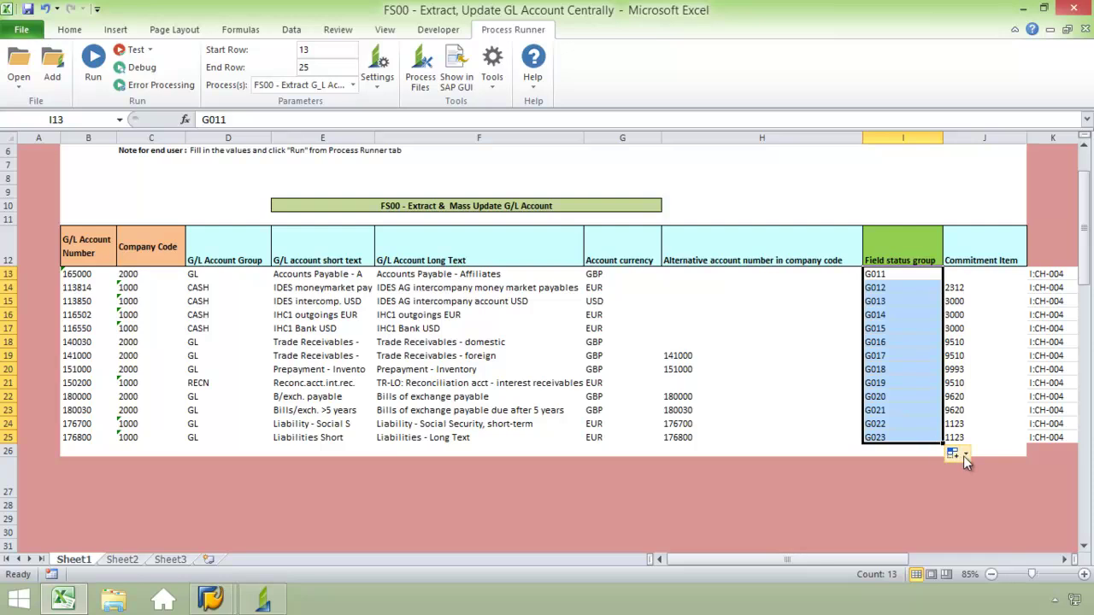
left_click(961, 455)
left_click(956, 474)
left_click(800, 384)
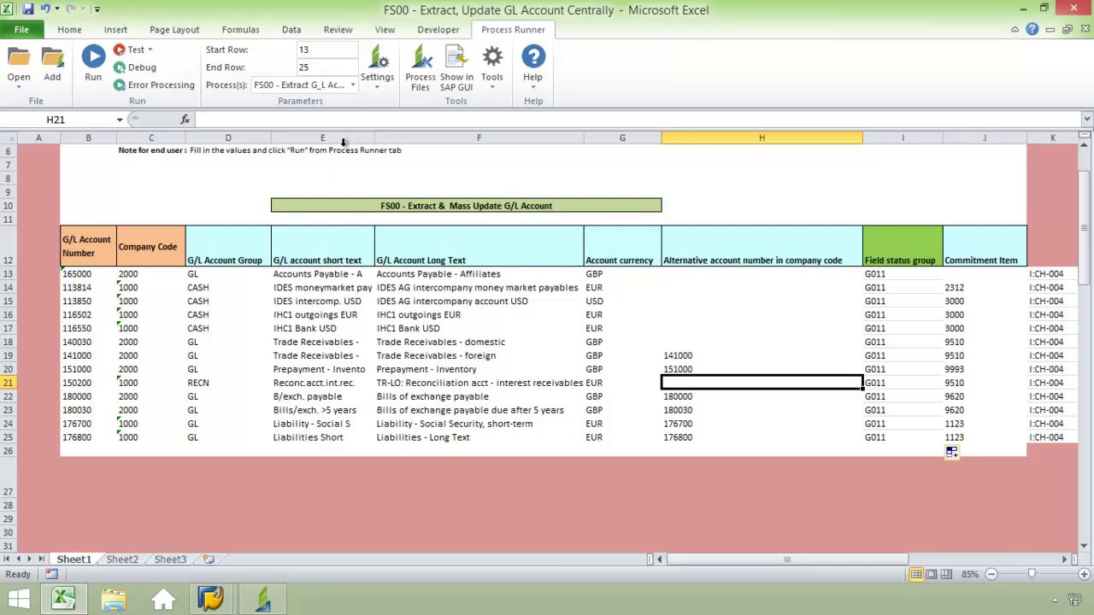
Run the FS00 - Update G_L Account process for rows 13 to 25, logging on to EHP7 and continuing despite the SAP version difference.
left_click(353, 86)
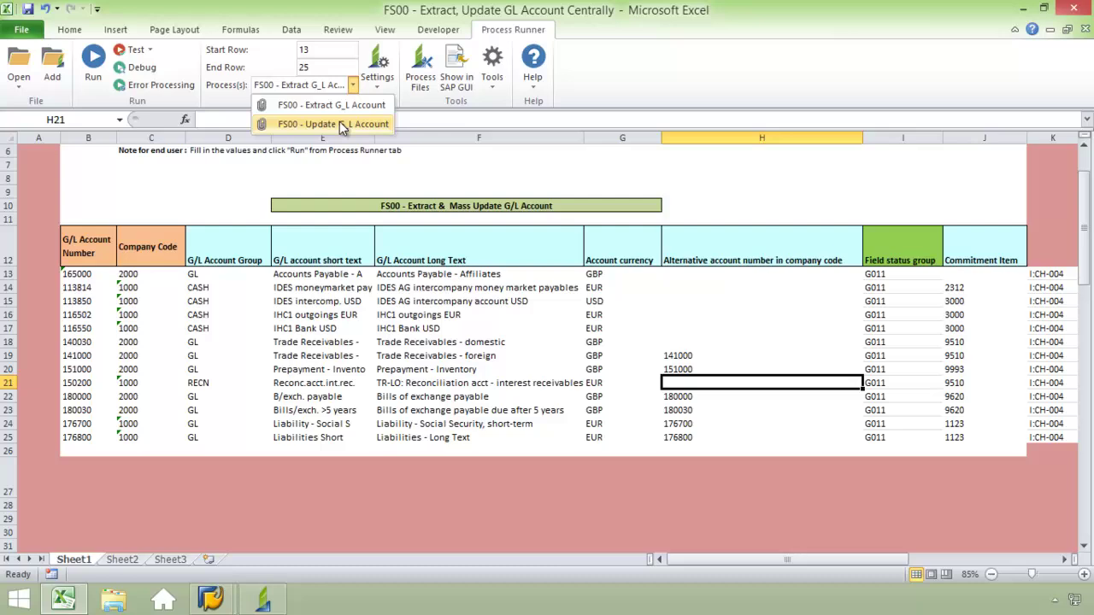
left_click(340, 124)
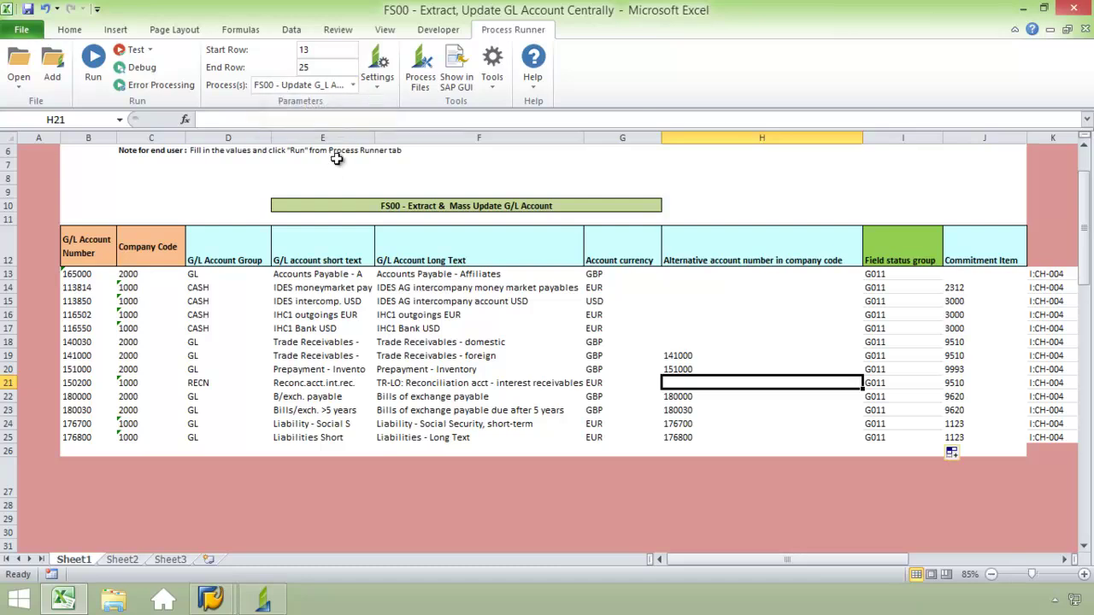
left_click(93, 61)
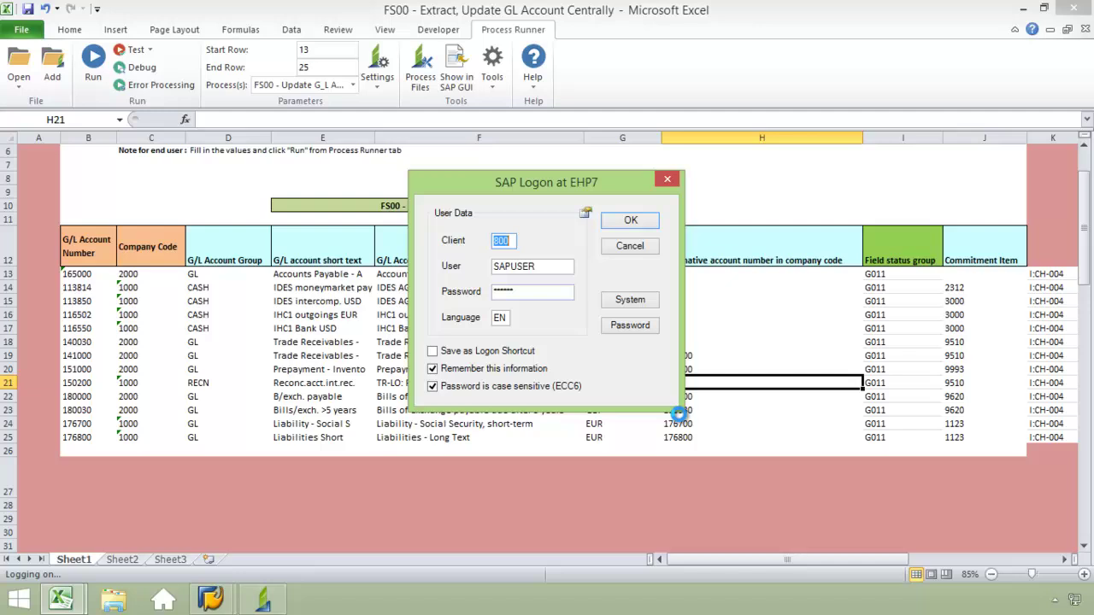
left_click(609, 220)
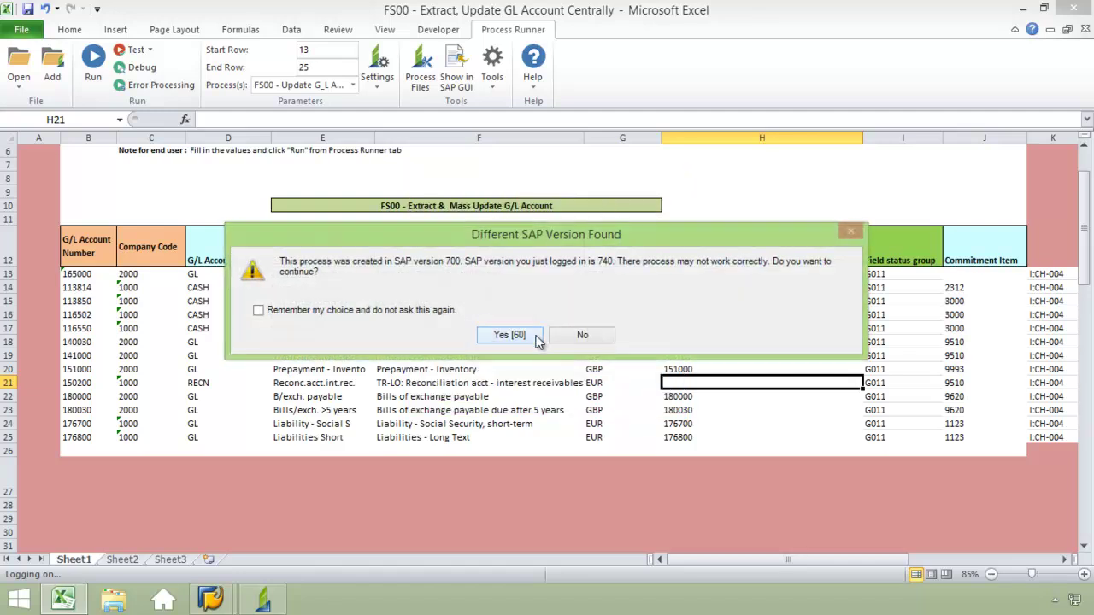
left_click(507, 333)
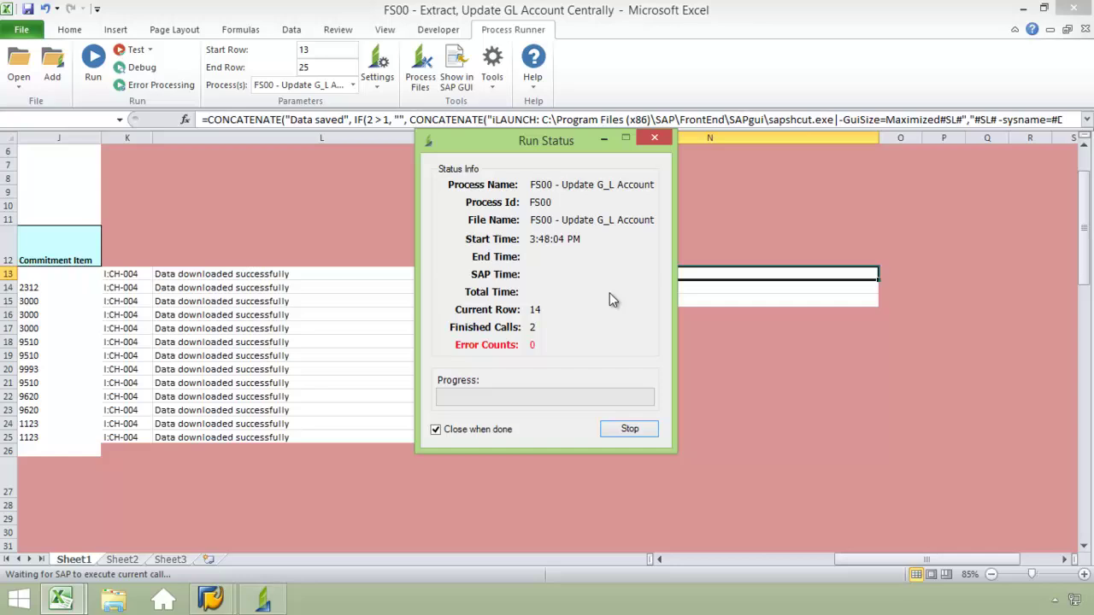
left_click(603, 140)
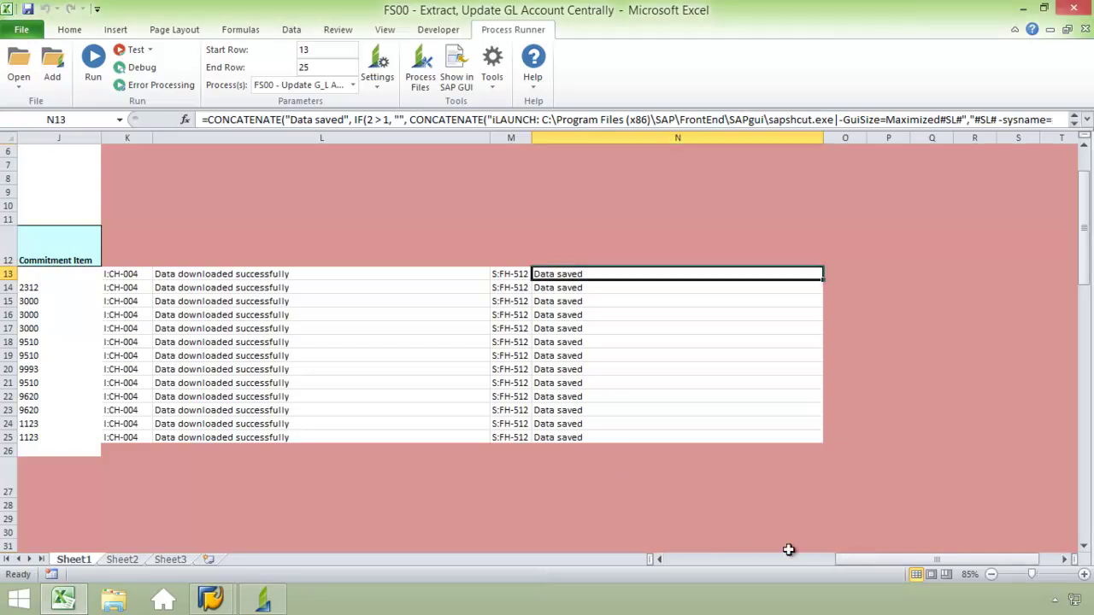
Display row 25's G/L account in SAP GUI and check its Field status group in the Create/bank/interest details.
left_click(564, 438)
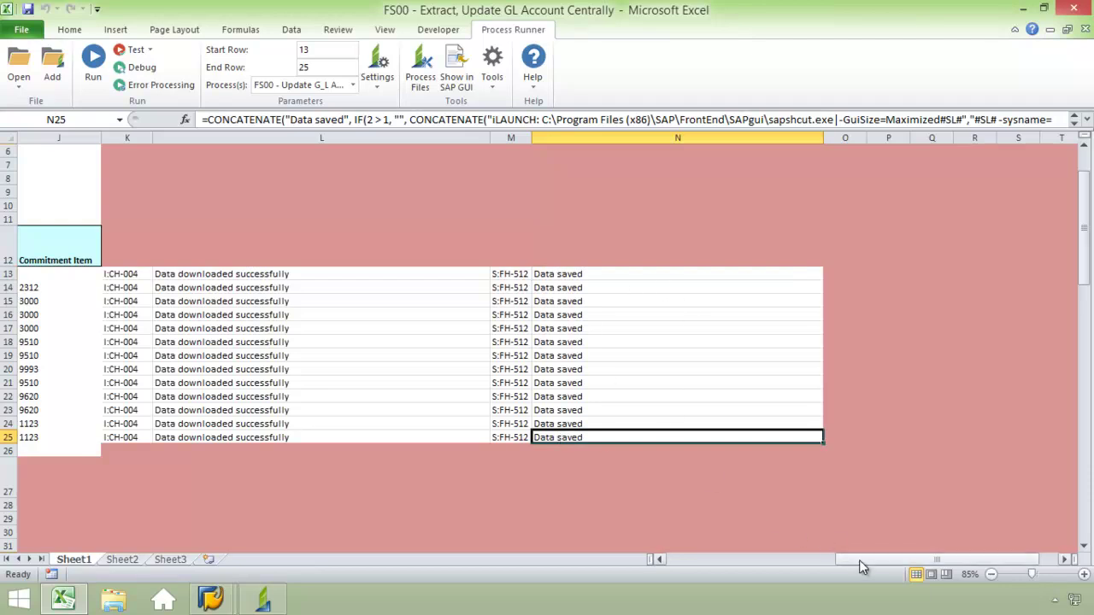
left_click_drag(860, 562, 675, 560)
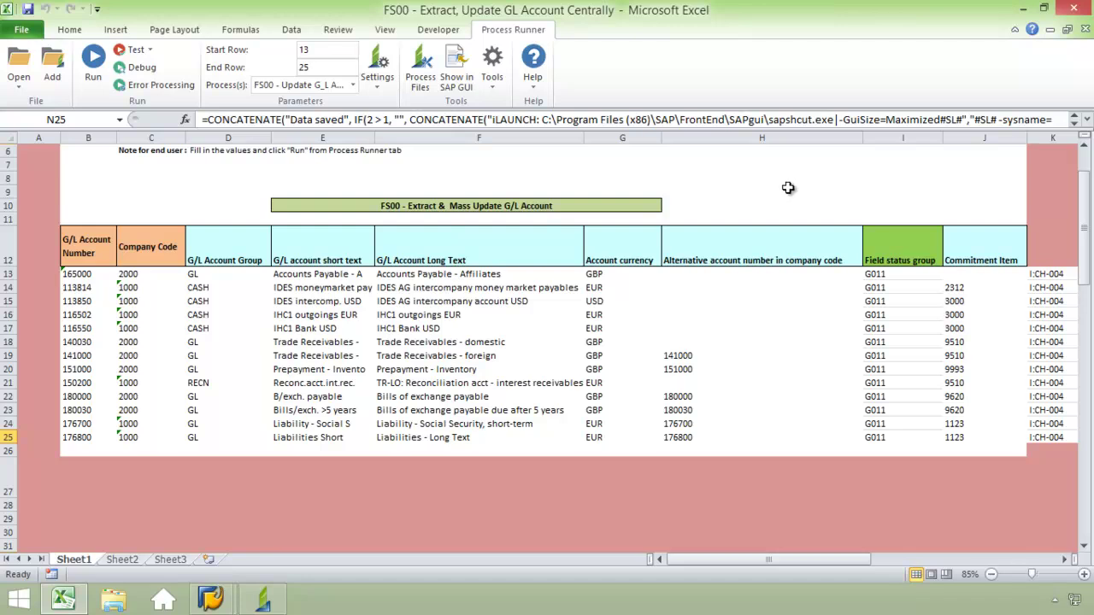
left_click(456, 61)
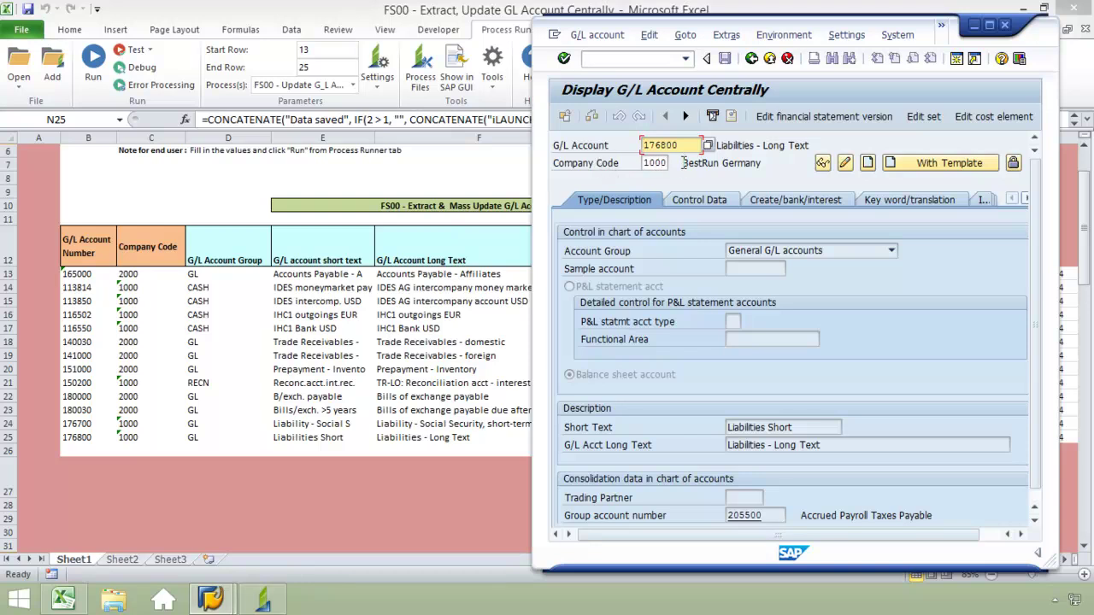
left_click(803, 202)
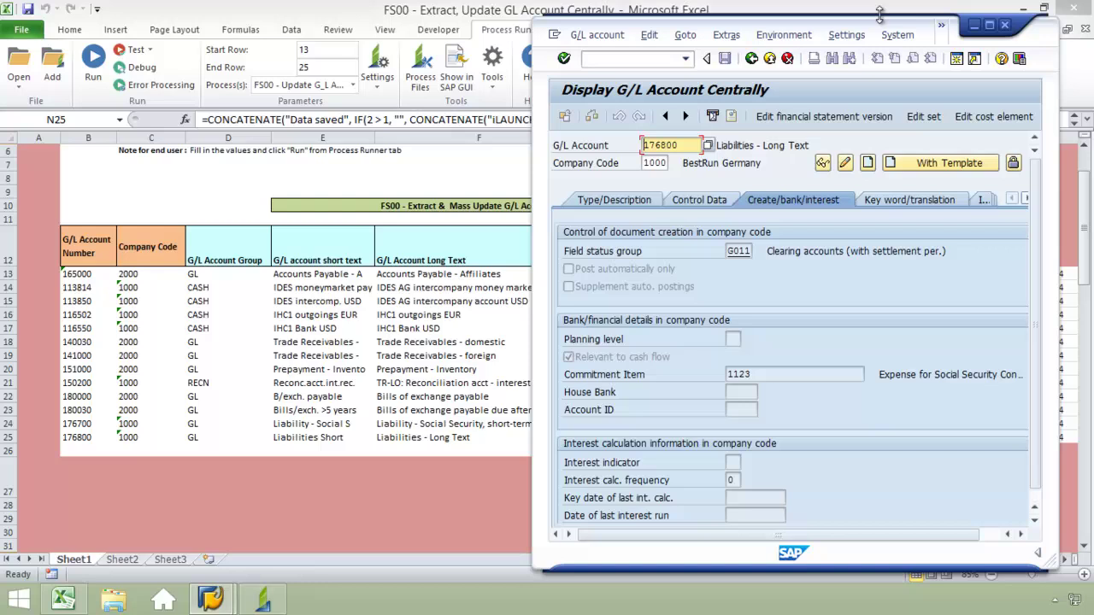
left_click_drag(884, 24, 622, 54)
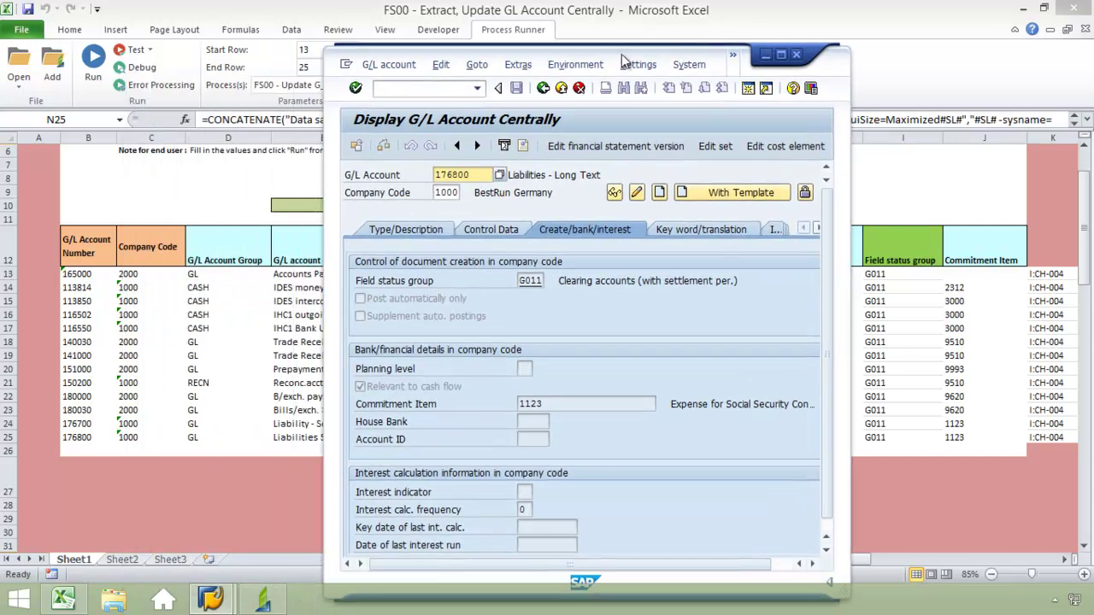